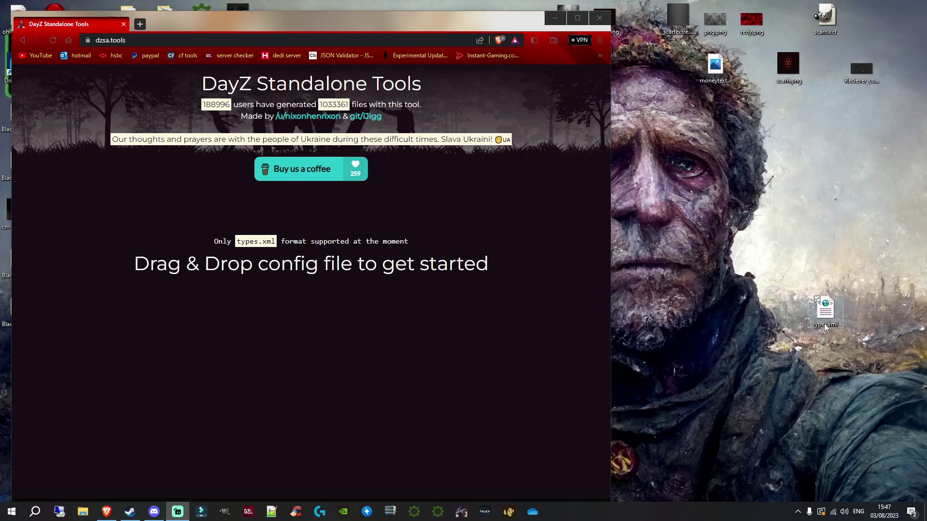
Drop the desktop types.xml onto dzsa.tools to load its loot table for editing.
{"action": "left_click_drag", "start_coordinate": [826, 315], "coordinate": [727, 171]}
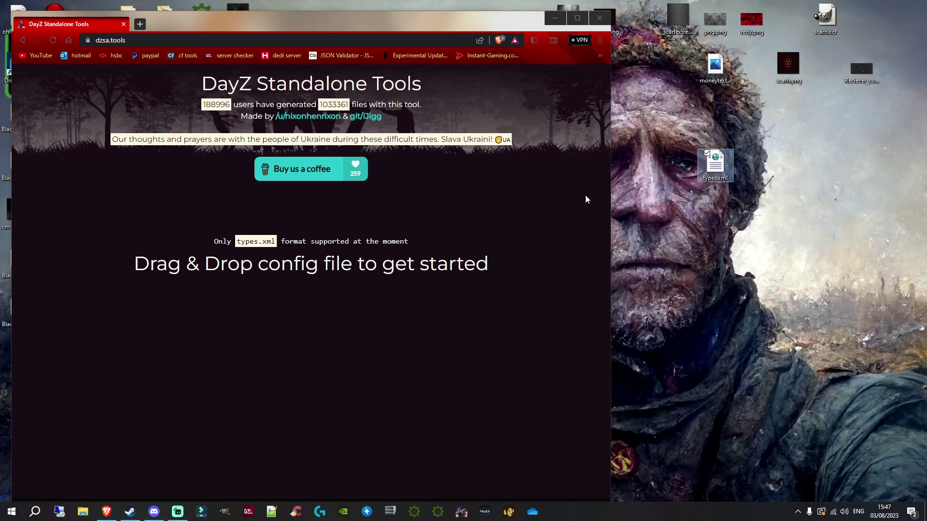
{"action": "left_click_drag", "start_coordinate": [586, 200], "coordinate": [304, 265]}
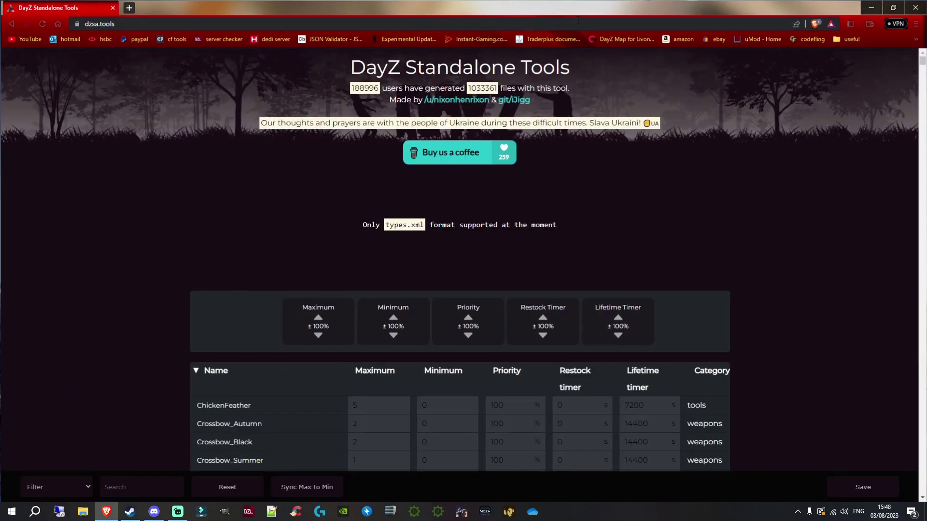
Maximize the browser, look through the loot table, and edit ChickenFeather's Maximum value.
{"action": "left_click", "coordinate": [577, 18]}
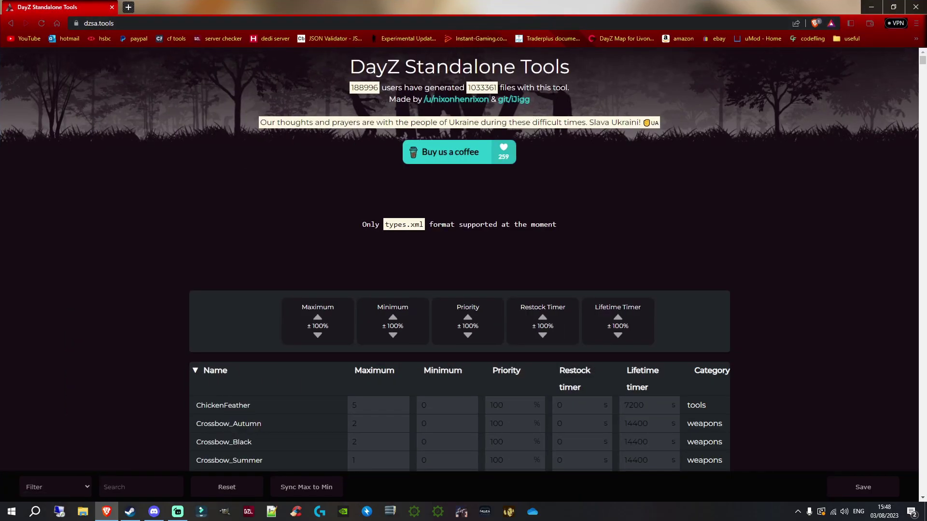
{"action": "scroll", "coordinate": [550, 100], "scroll_direction": "down", "scroll_amount": 3}
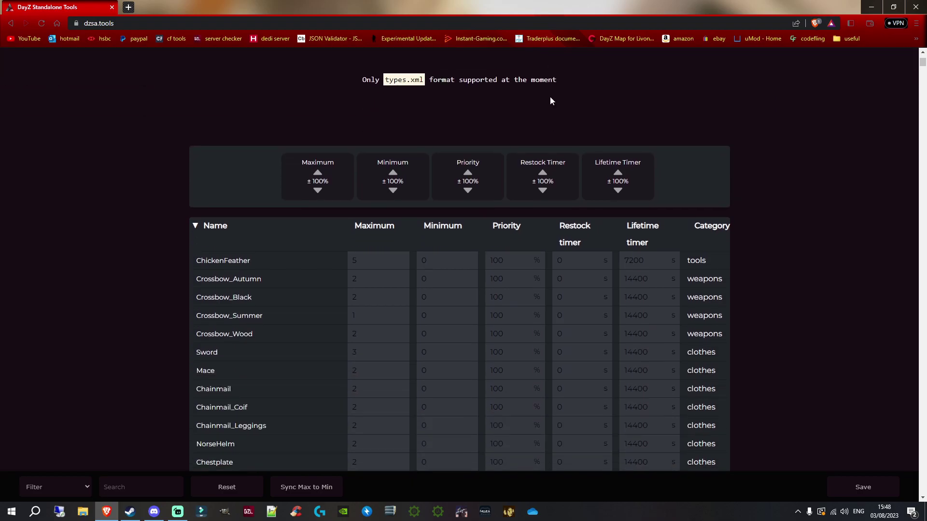
{"action": "scroll", "coordinate": [531, 97], "scroll_direction": "down", "scroll_amount": 1}
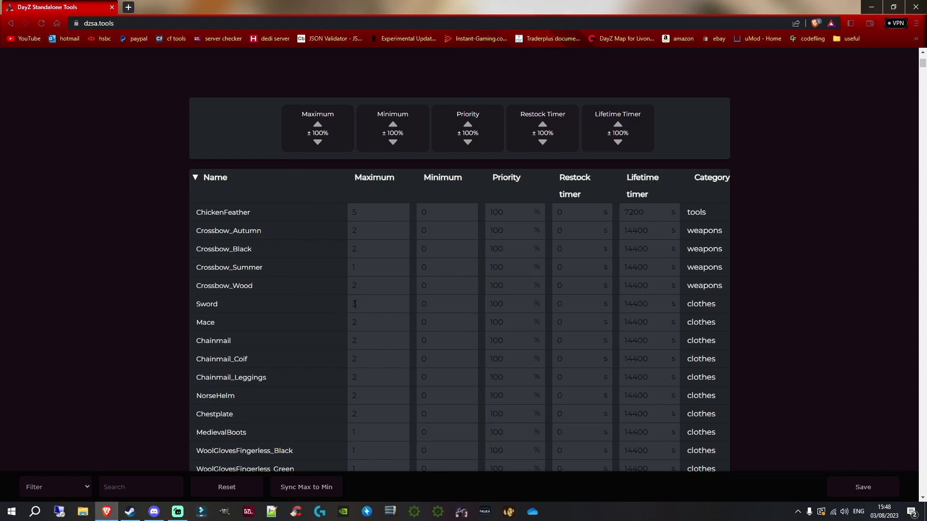
{"action": "scroll", "coordinate": [365, 298], "scroll_direction": "down", "scroll_amount": 2}
{"action": "scroll", "coordinate": [340, 225], "scroll_direction": "up", "scroll_amount": 2}
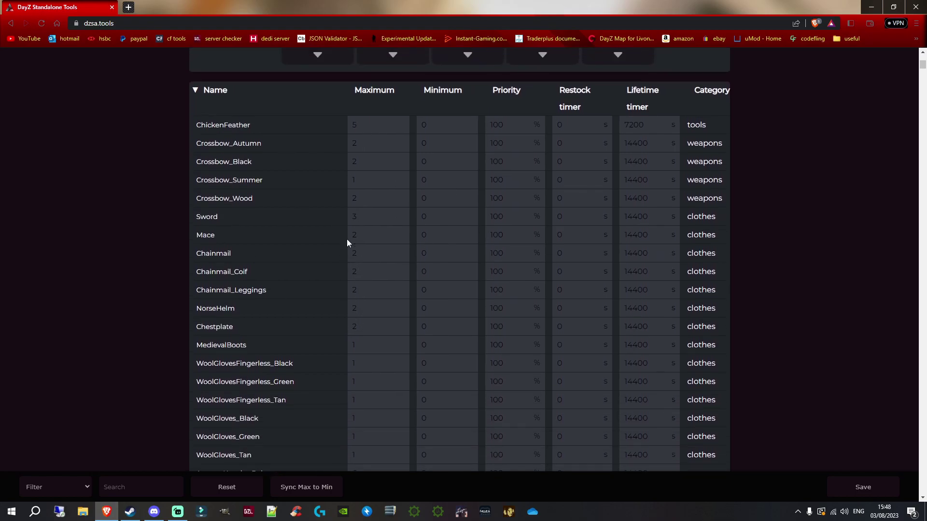
{"action": "left_click", "coordinate": [379, 213]}
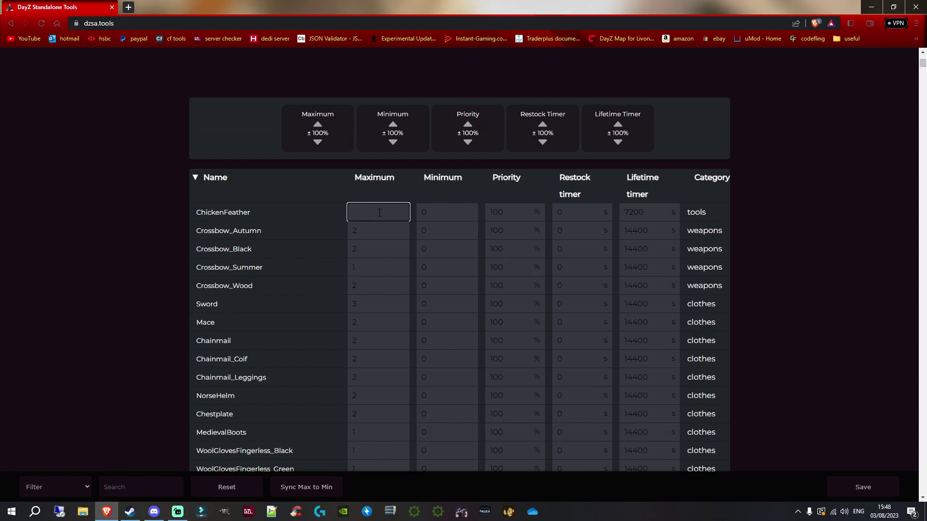
{"action": "type", "text": "0"}
{"action": "left_click", "coordinate": [317, 127]}
Scale all Maximum values with the ±100% arrows, leaving ChickenFeather and Crossbow_Autumn at 8.
{"action": "left_click", "coordinate": [317, 126]}
{"action": "left_click", "coordinate": [318, 142]}
{"action": "left_click", "coordinate": [365, 213]}
{"action": "key", "text": "BackSpace"}
{"action": "triple_click", "coordinate": [317, 125]}
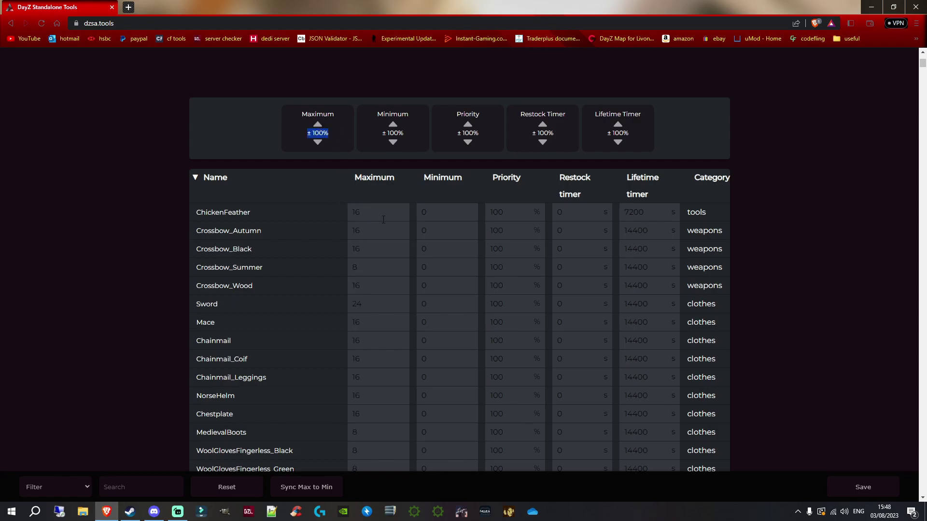
{"action": "left_click", "coordinate": [317, 143]}
{"action": "left_click", "coordinate": [362, 220]}
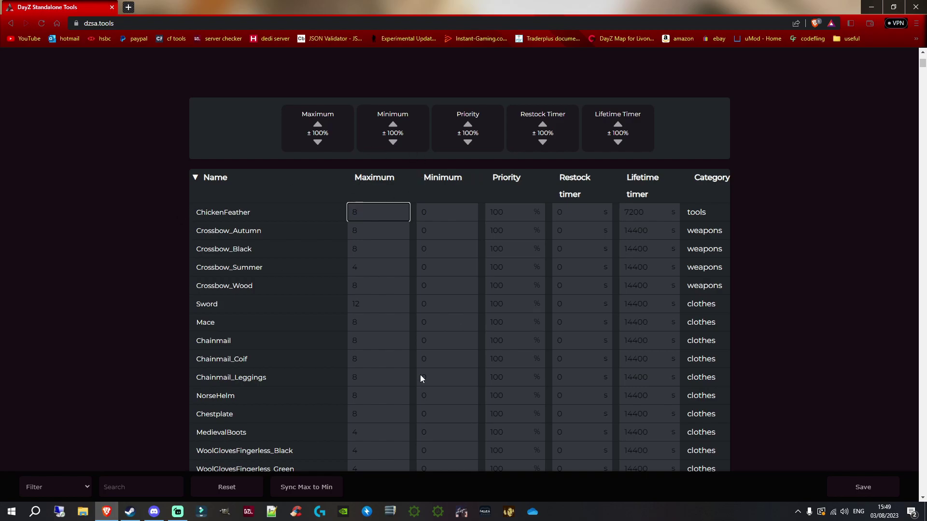
{"action": "scroll", "coordinate": [468, 306], "scroll_direction": "down", "scroll_amount": 1}
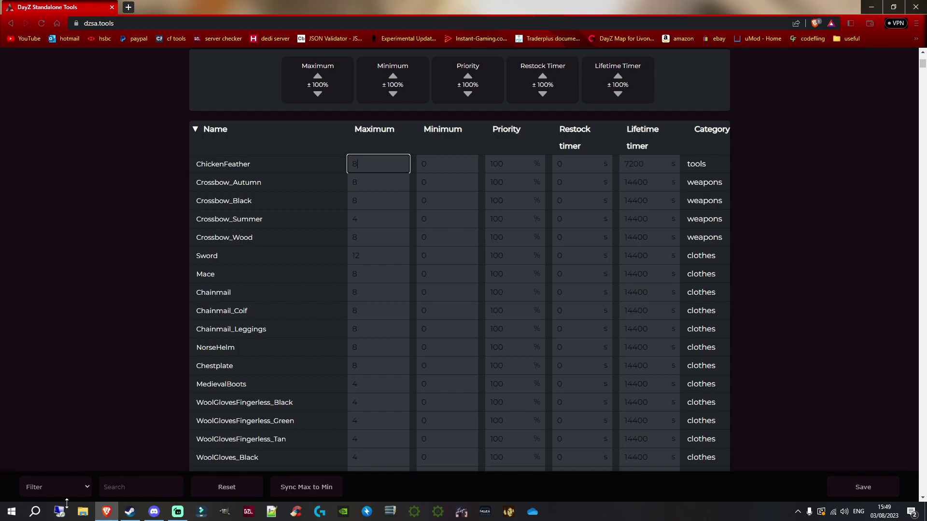
{"action": "left_click", "coordinate": [48, 488]}
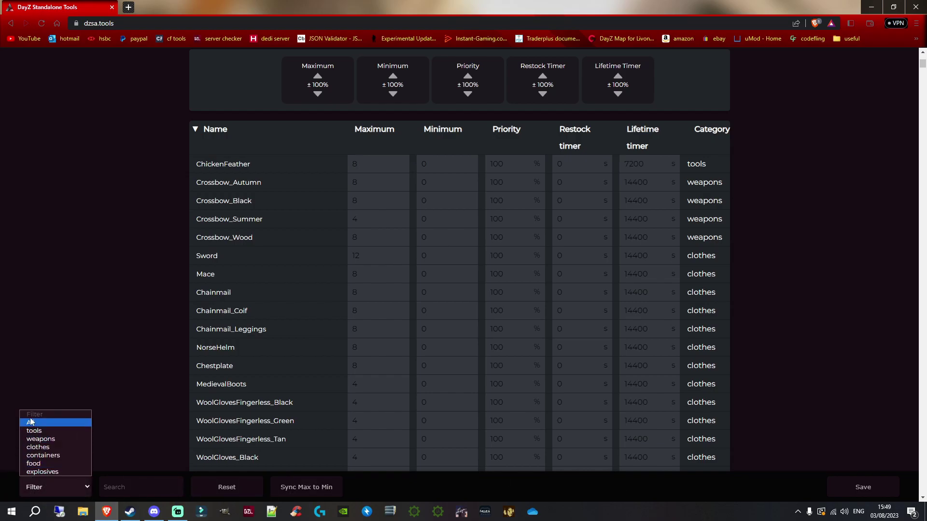
{"action": "left_click", "coordinate": [35, 464]}
{"action": "left_click", "coordinate": [51, 487]}
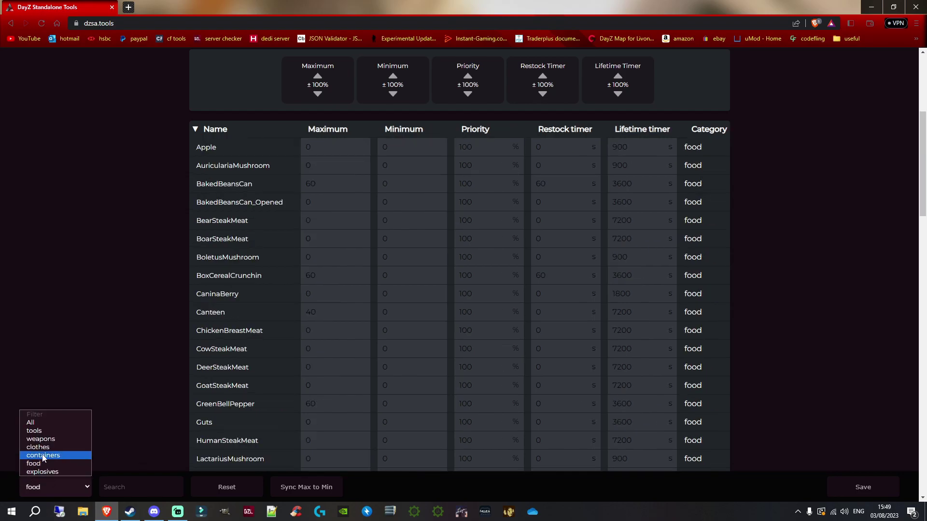
{"action": "left_click", "coordinate": [50, 443]}
{"action": "left_click", "coordinate": [65, 486]}
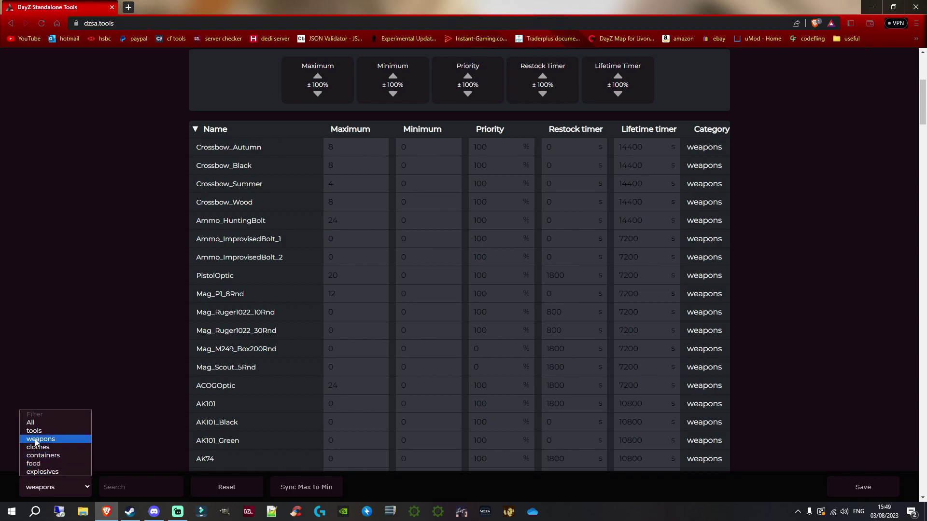
{"action": "left_click", "coordinate": [35, 424]}
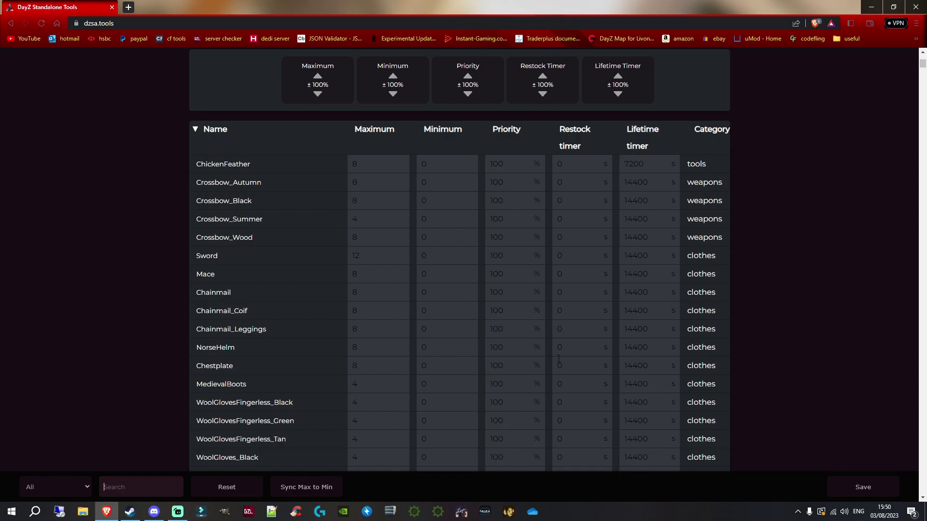
Enter 15 as Chainmail's Maximum and save the table to generate a new types.xml.
{"action": "left_click", "coordinate": [389, 292]}
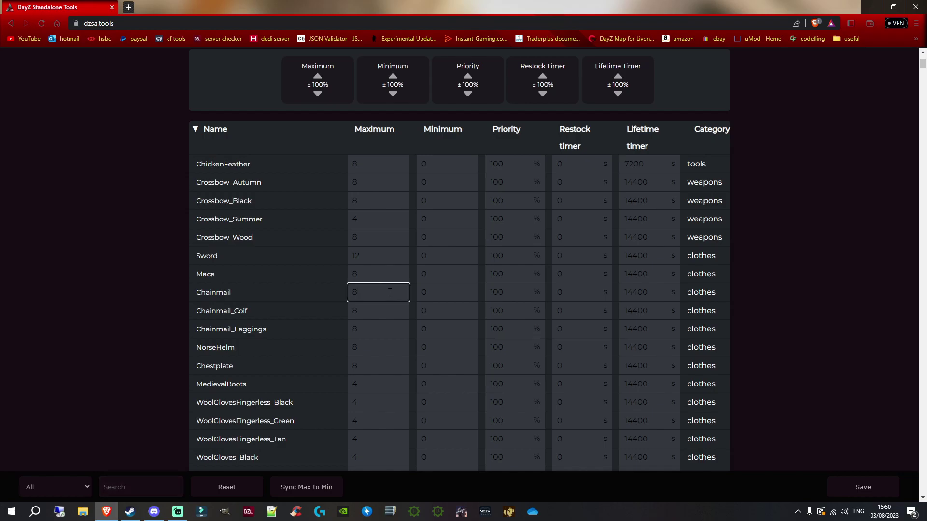
{"action": "type", "text": "15"}
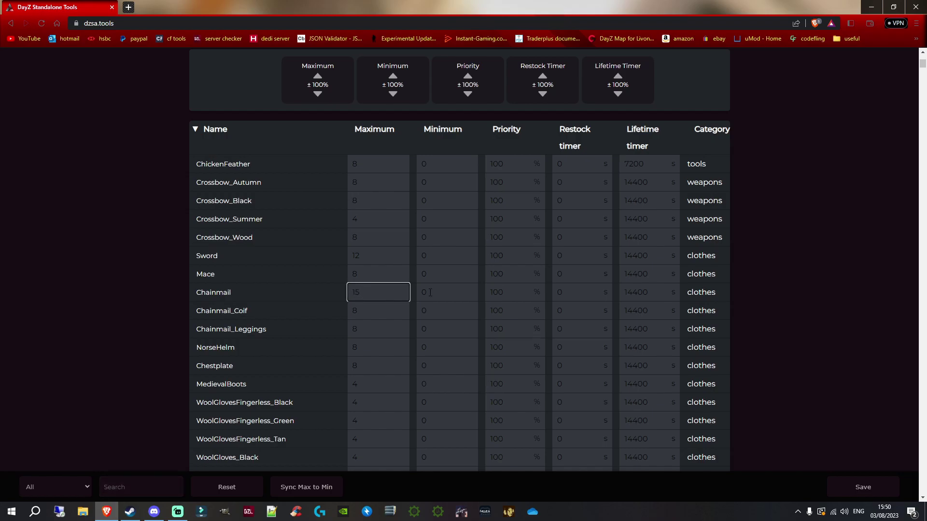
{"action": "left_click", "coordinate": [872, 490]}
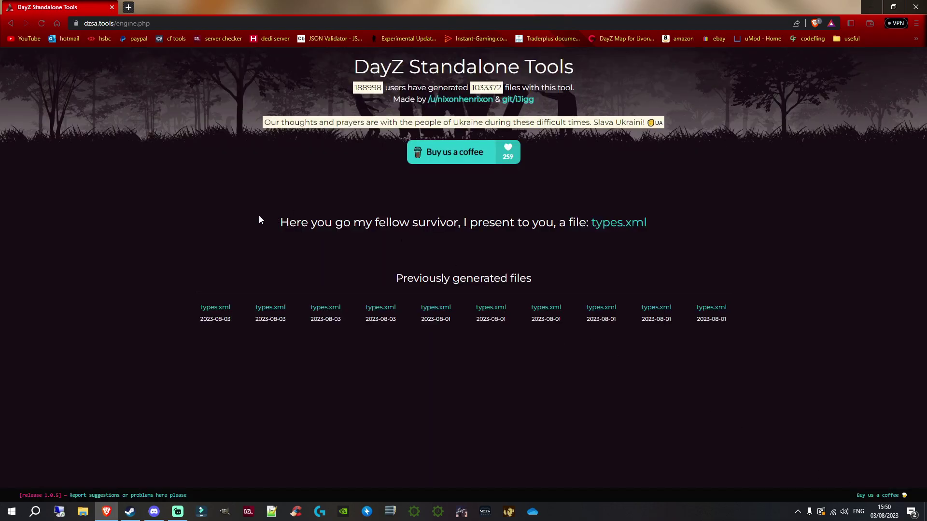
Download the generated types.xml from the result page, bringing up the Save As dialog.
{"action": "left_click_drag", "start_coordinate": [259, 215], "coordinate": [632, 223]}
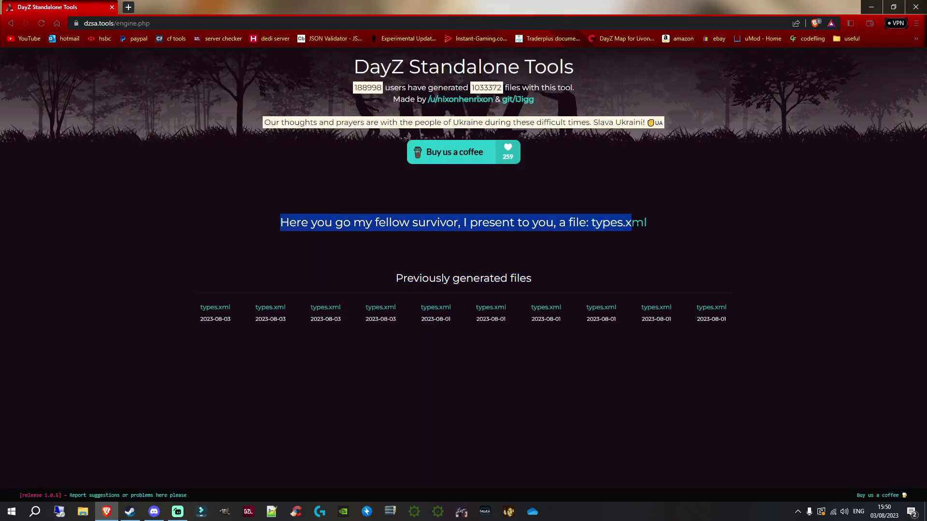
{"action": "left_click", "coordinate": [589, 245]}
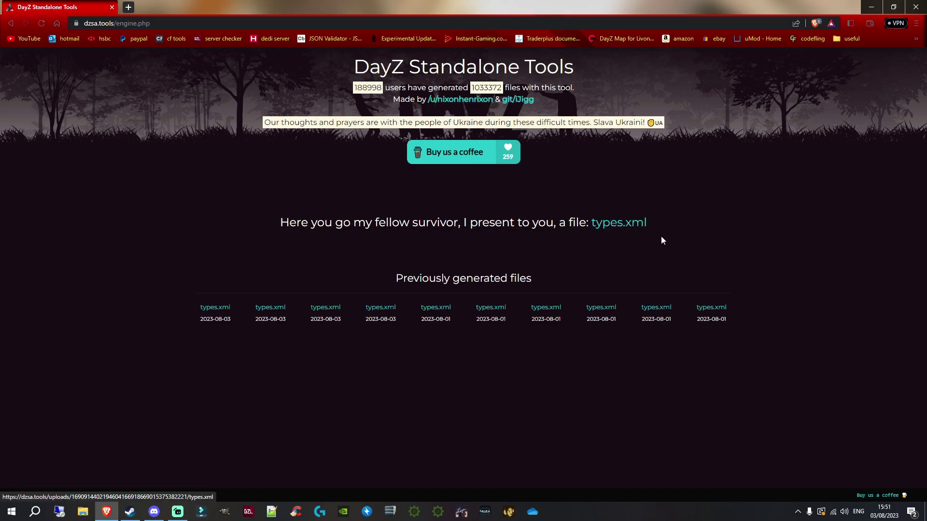
{"action": "left_click", "coordinate": [621, 225]}
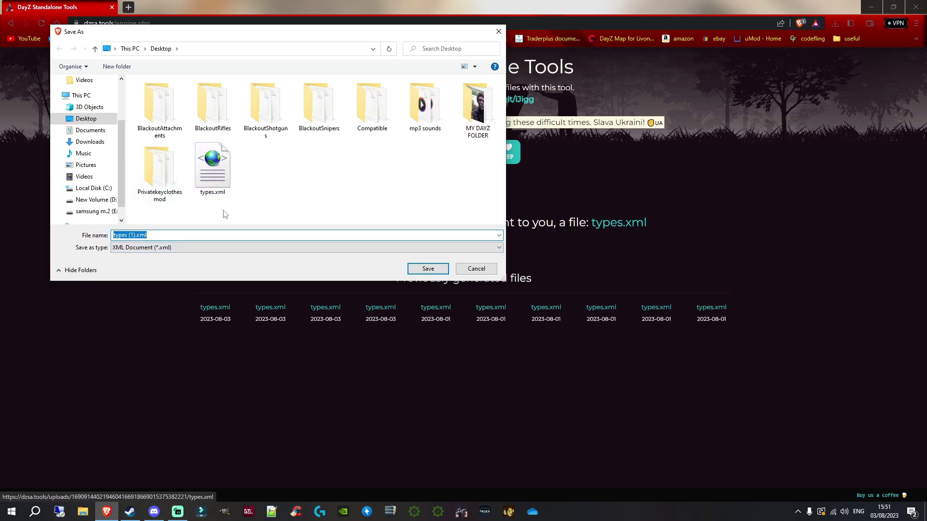
Save the download as types.xml on the Desktop, confirming replacement of the existing file.
{"action": "left_click", "coordinate": [124, 236]}
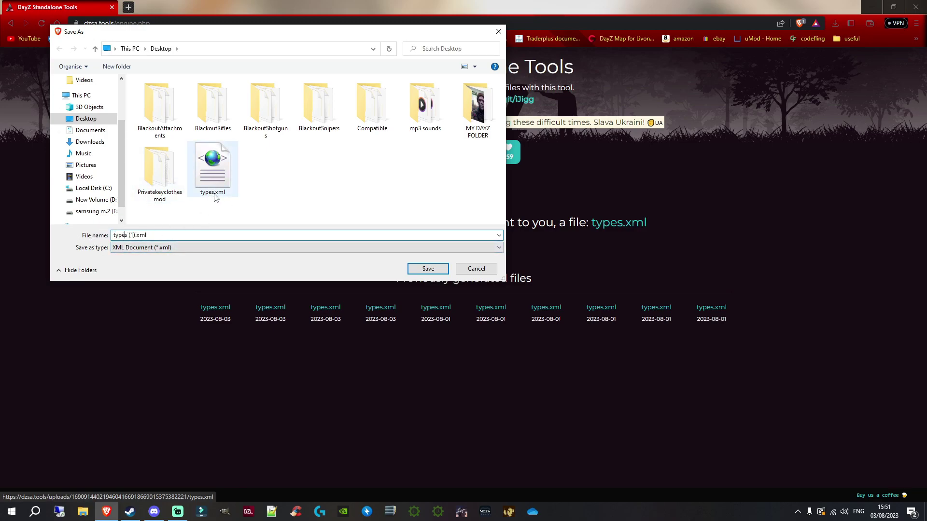
{"action": "key", "text": "Tab"}
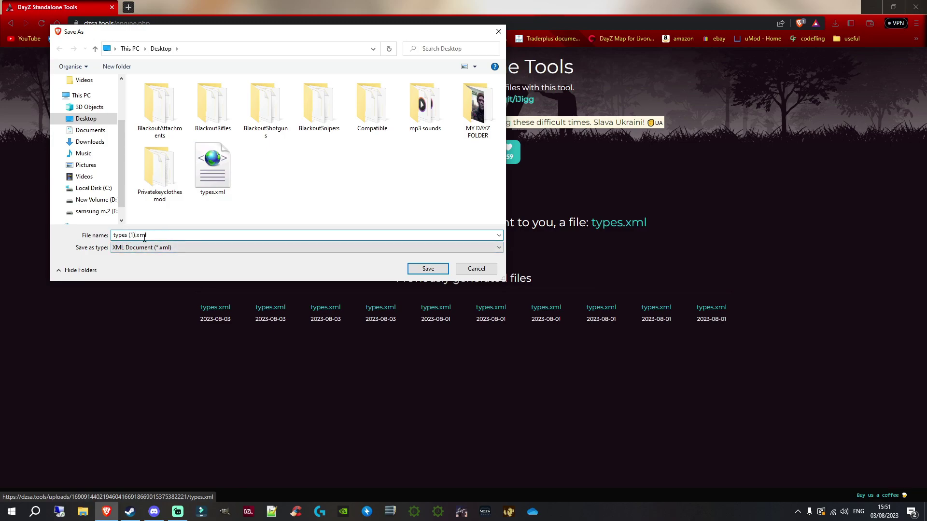
{"action": "key", "text": "BackSpace"}
{"action": "key", "text": "BackSpace"}
{"action": "key", "text": "BackSpace"}
{"action": "left_click", "coordinate": [428, 270]}
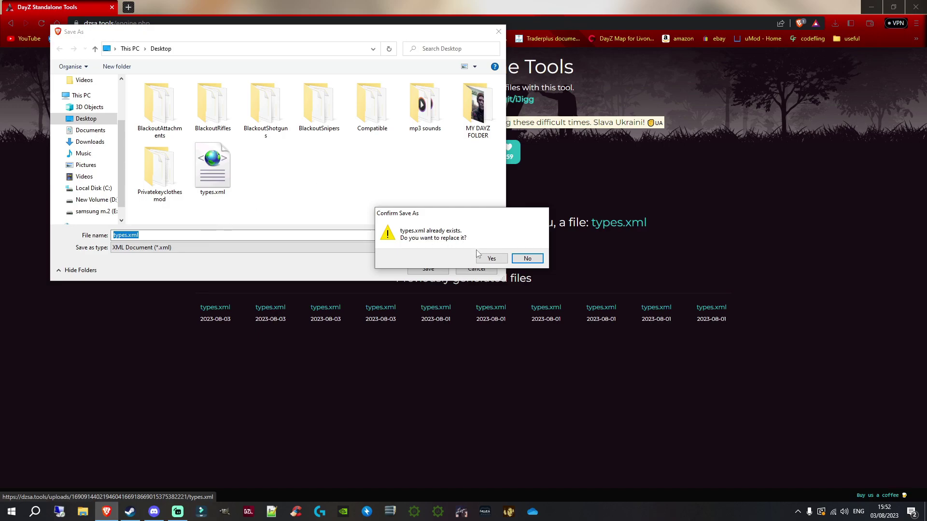
{"action": "left_click", "coordinate": [489, 259]}
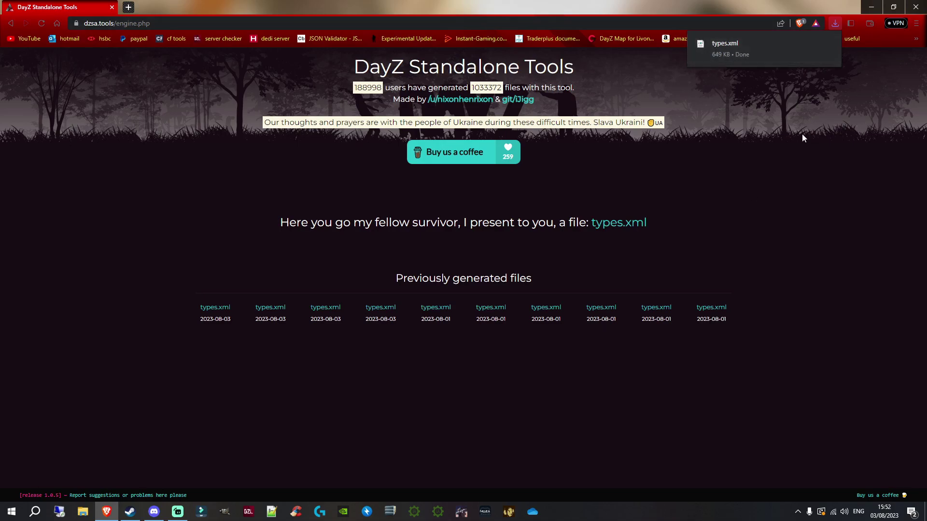
Minimize Brave and open the desktop types.xml in Notepad via its Edit option.
{"action": "left_click", "coordinate": [870, 7]}
{"action": "left_click_drag", "start_coordinate": [732, 170], "coordinate": [521, 198]}
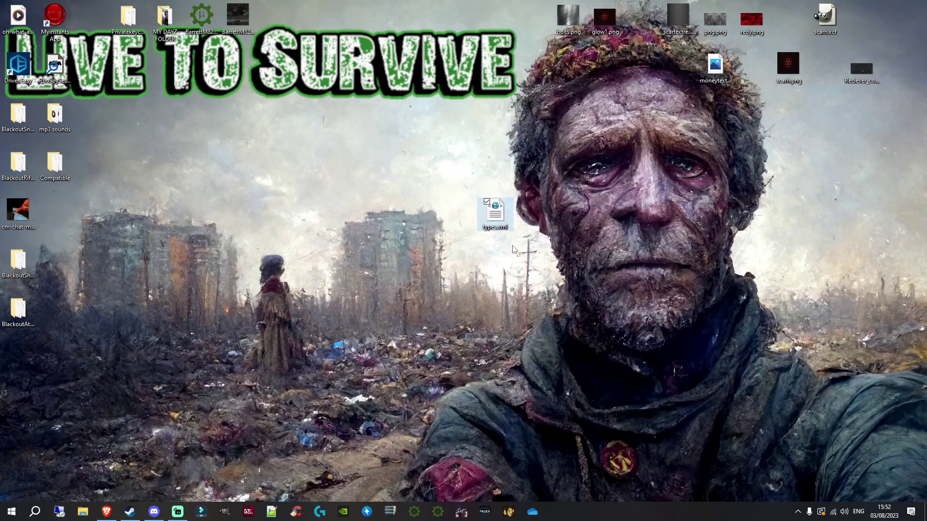
{"action": "right_click", "coordinate": [502, 218]}
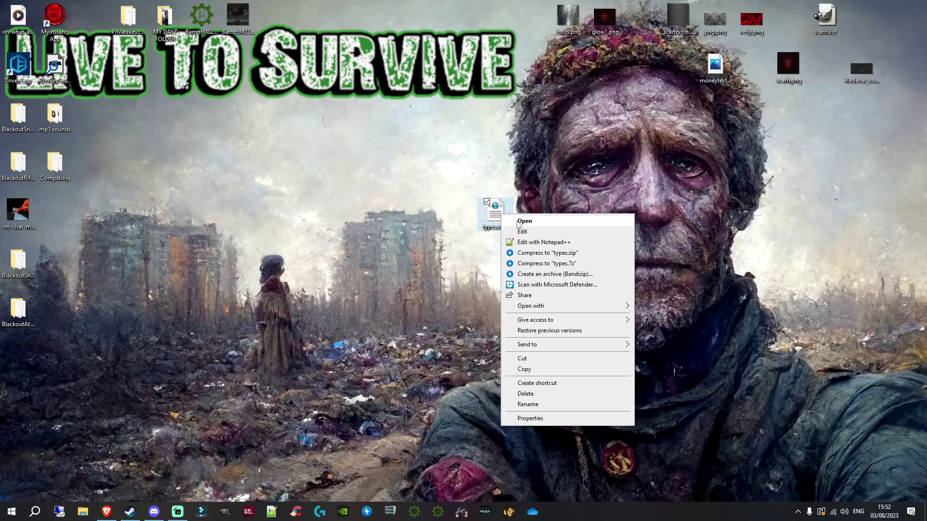
{"action": "left_click", "coordinate": [522, 232]}
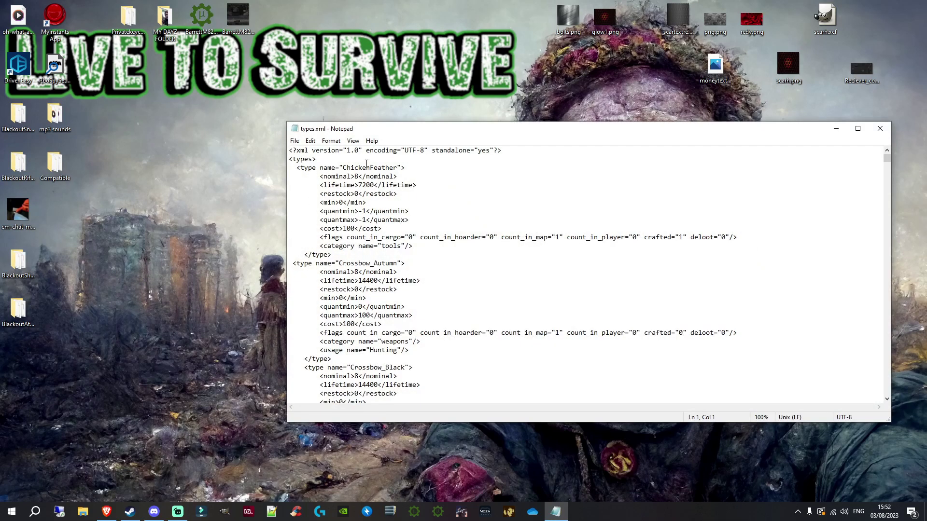
Scroll down to confirm the Chainmail entry reads nominal 15, then close Notepad.
{"action": "scroll", "coordinate": [371, 263], "scroll_direction": "down", "scroll_amount": 5}
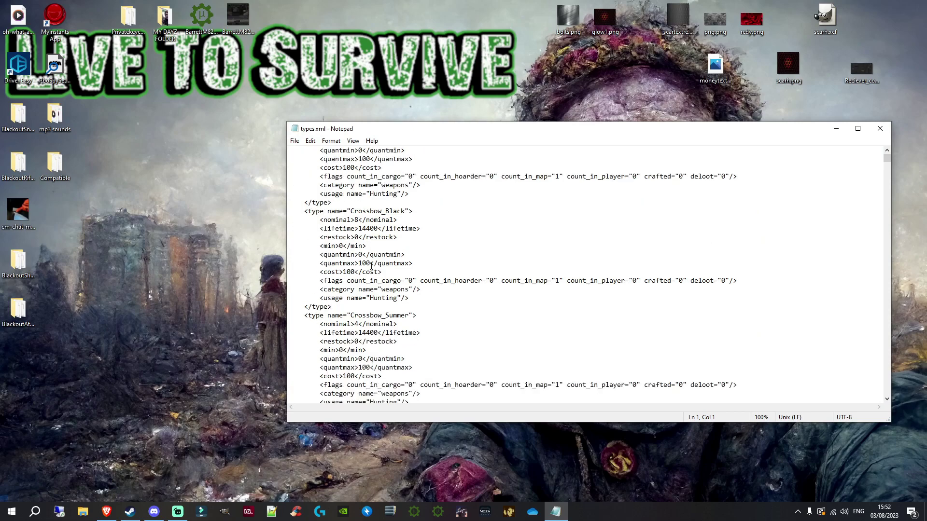
{"action": "scroll", "coordinate": [371, 265], "scroll_direction": "down", "scroll_amount": 4}
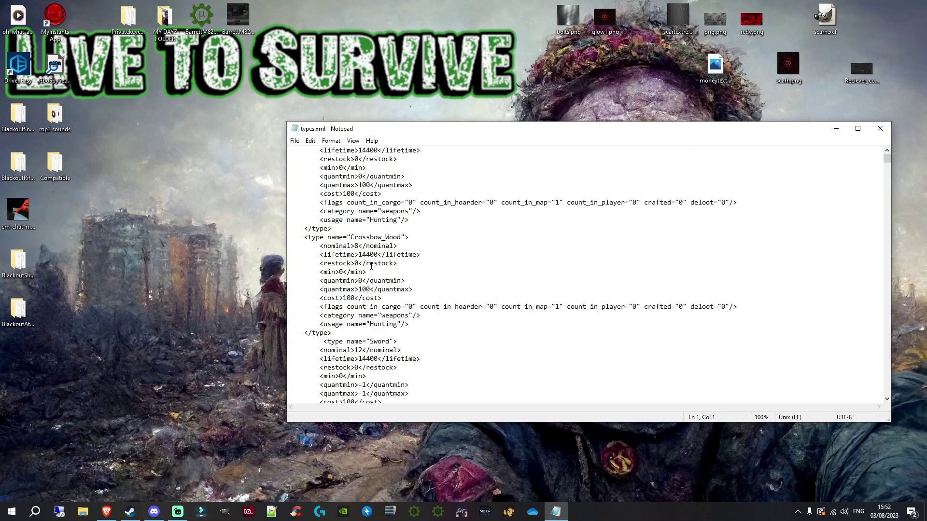
{"action": "scroll", "coordinate": [371, 265], "scroll_direction": "down", "scroll_amount": 1}
{"action": "scroll", "coordinate": [371, 265], "scroll_direction": "down", "scroll_amount": 2}
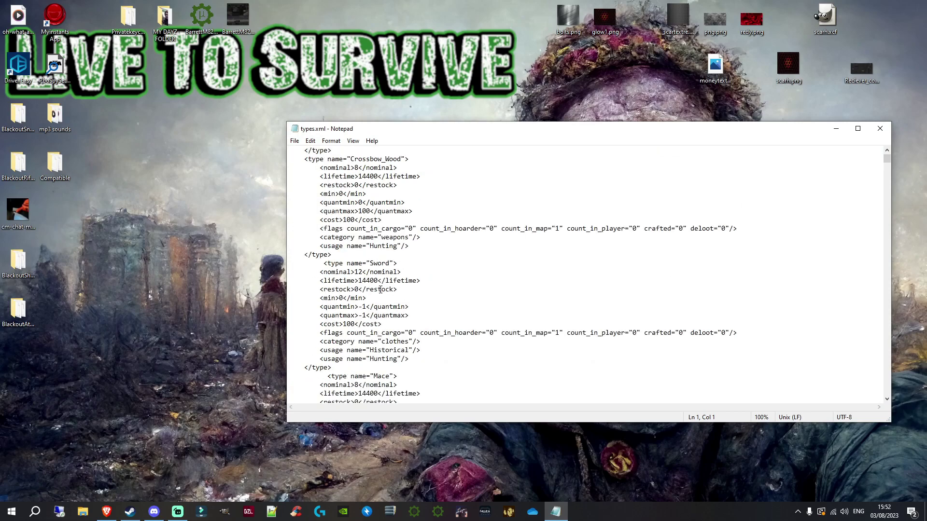
{"action": "scroll", "coordinate": [380, 289], "scroll_direction": "down", "scroll_amount": 7}
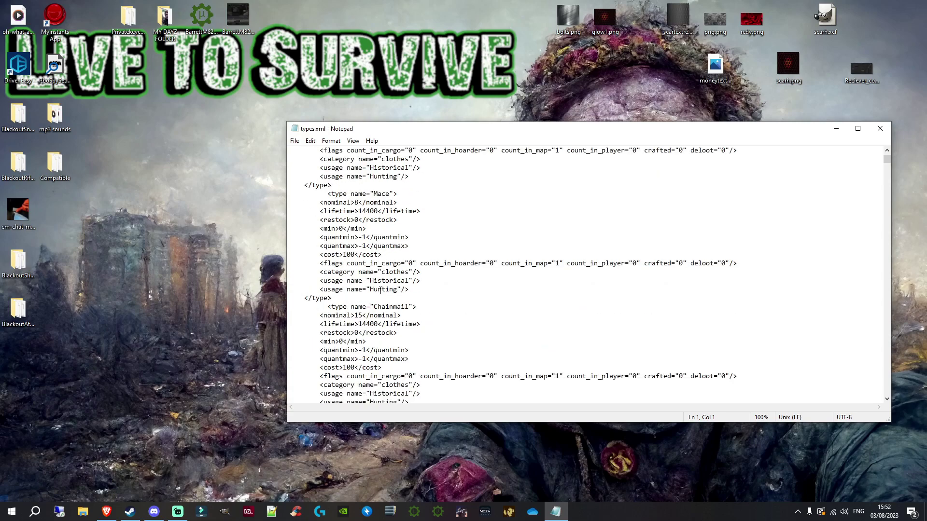
{"action": "scroll", "coordinate": [398, 312], "scroll_direction": "down", "scroll_amount": 1}
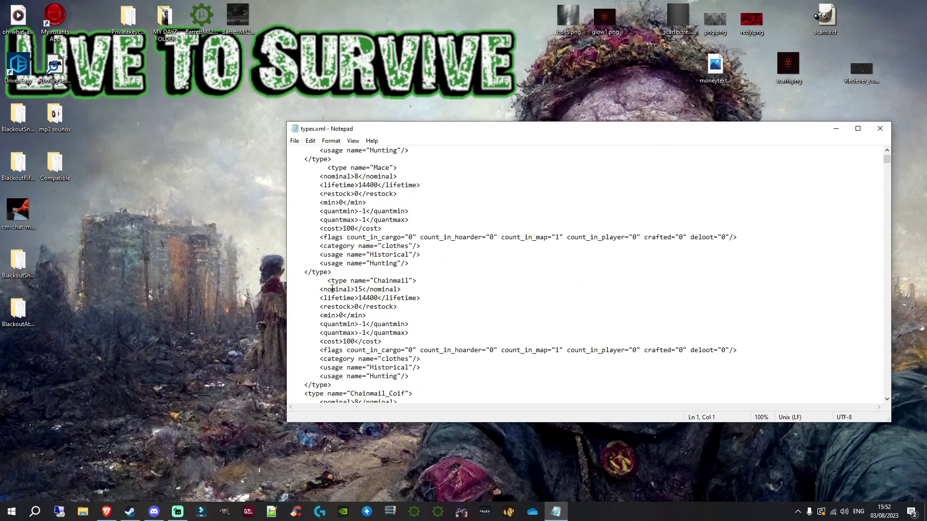
{"action": "left_click_drag", "start_coordinate": [319, 290], "coordinate": [379, 289]}
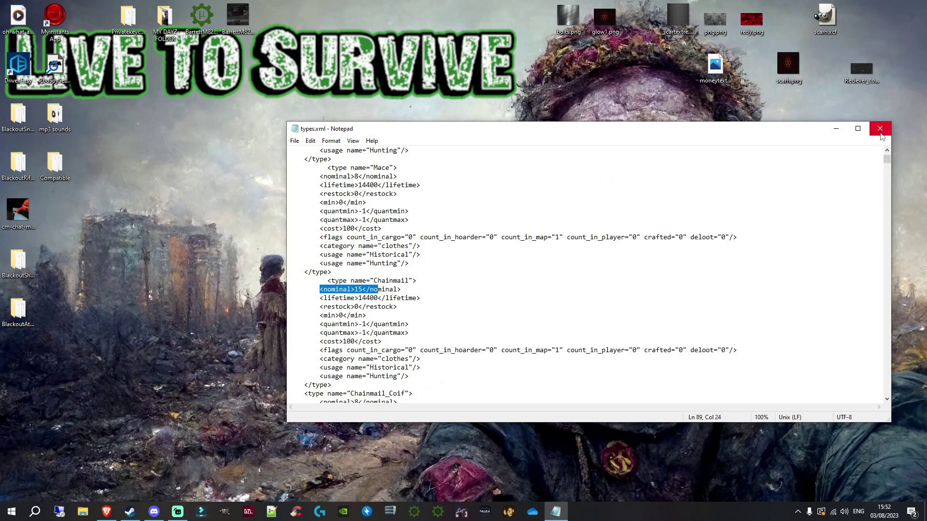
{"action": "left_click", "coordinate": [880, 128]}
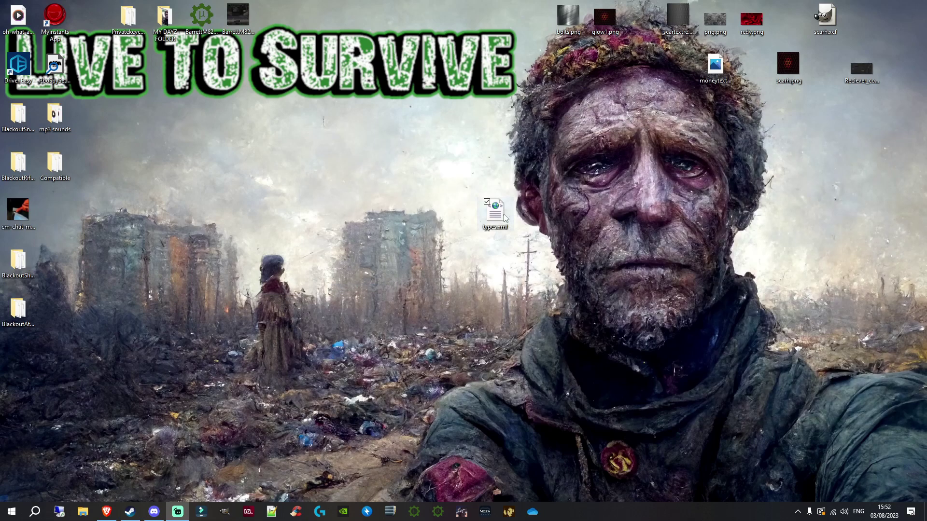
Shift the saved types.xml desktop icon slightly to the right.
{"action": "left_click_drag", "start_coordinate": [499, 217], "coordinate": [536, 217]}
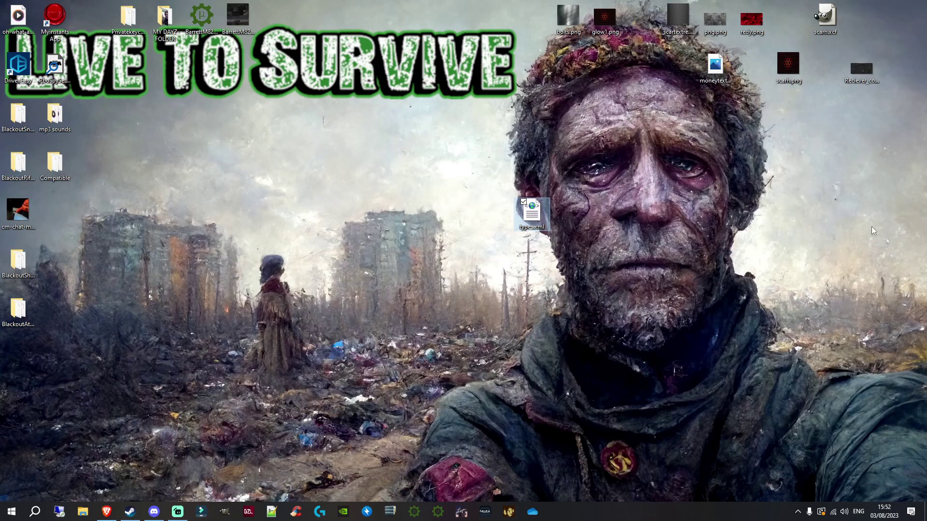